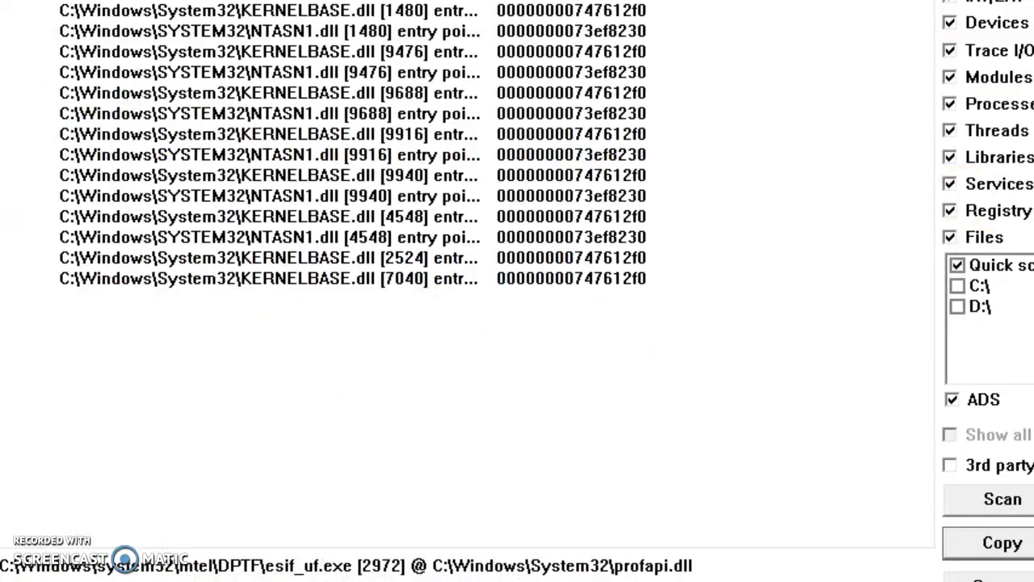
# Show the system date in the calendar flyout, then select the KERNELBASE.dll [4548] result row
pyautogui.click(1002, 578)
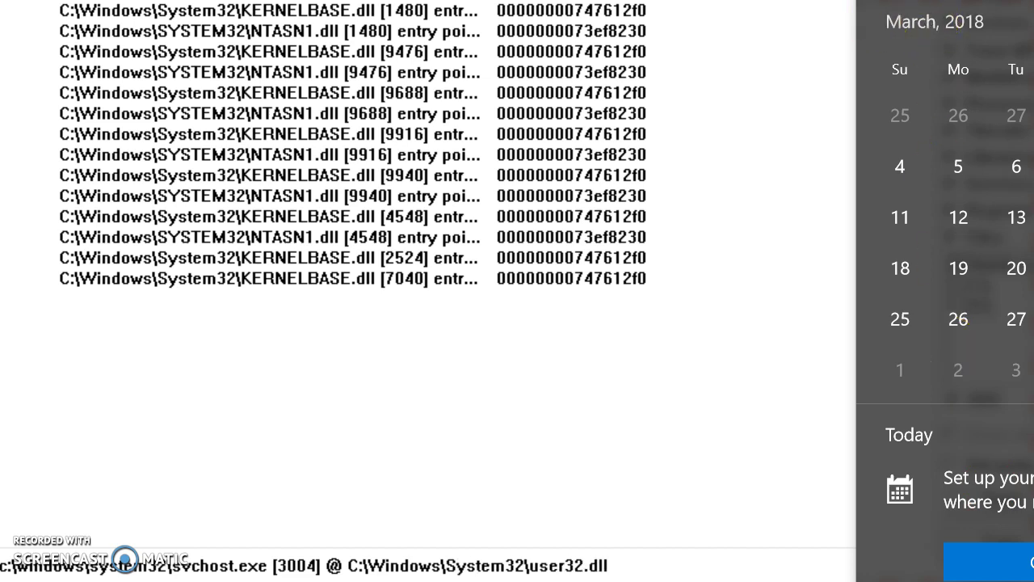
pyautogui.press('Escape')
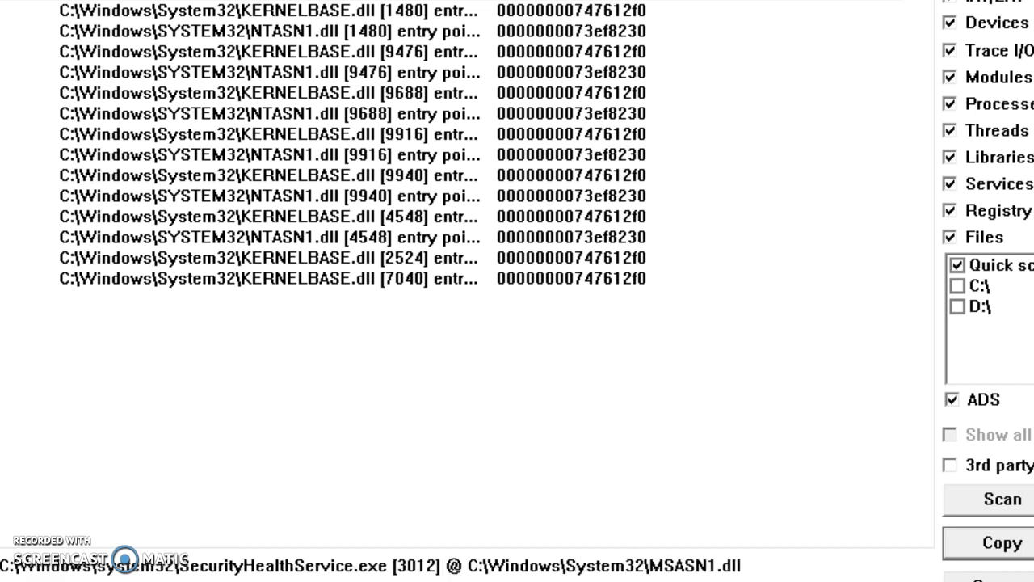
pyautogui.press('super+alt+d')
pyautogui.press('super+space')
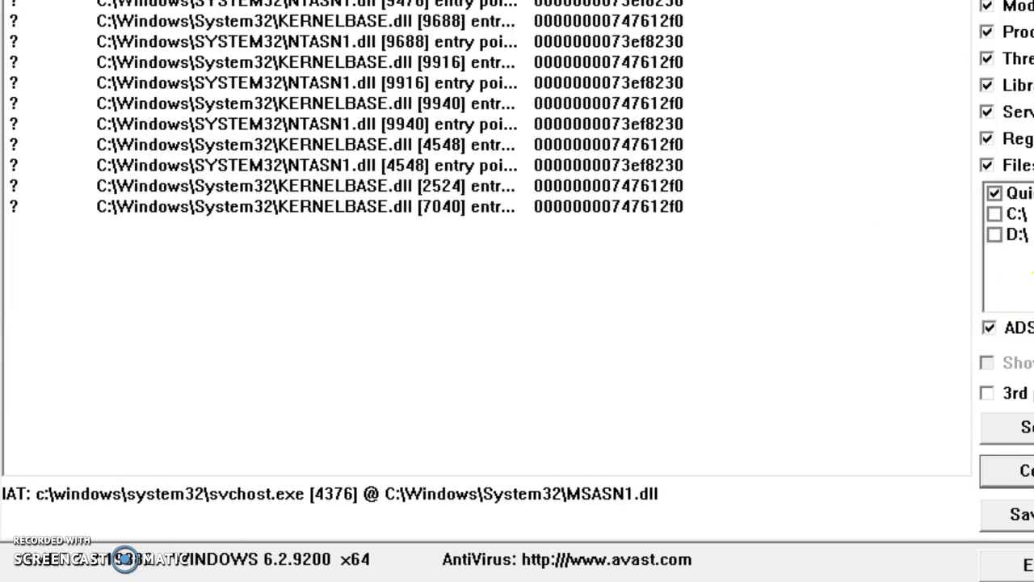
pyautogui.press('super+alt+d')
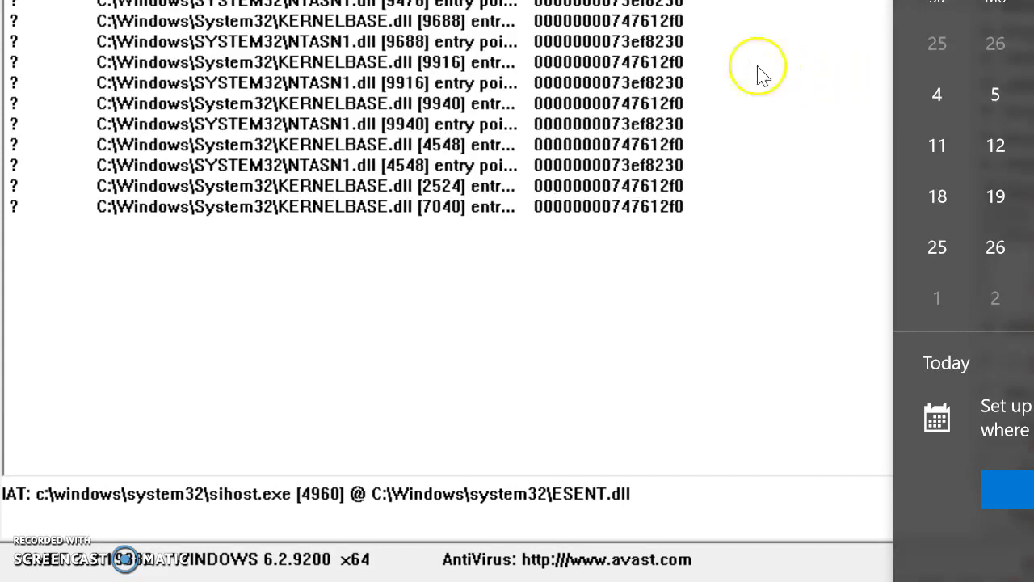
pyautogui.click(734, 146)
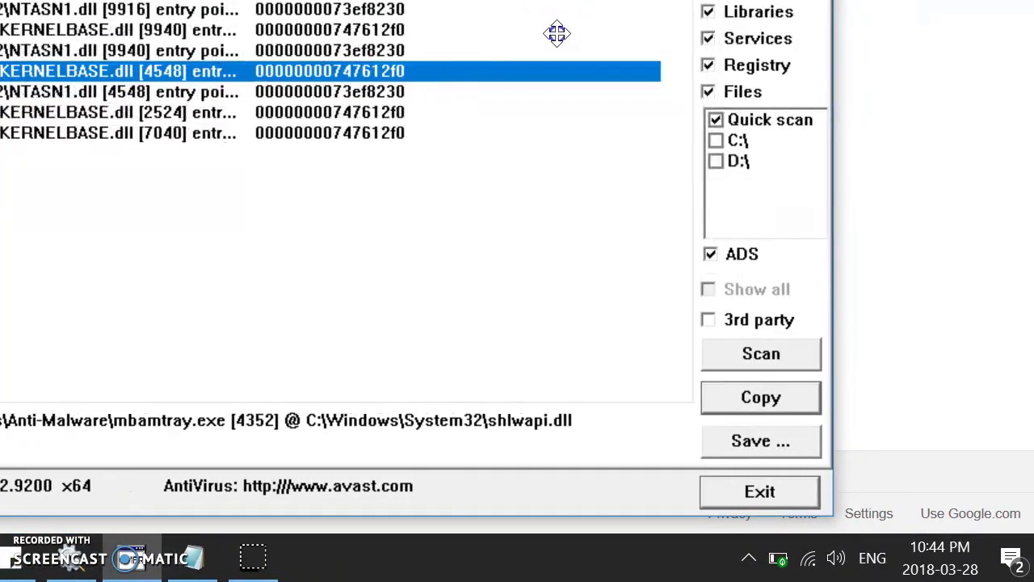
pyautogui.click(965, 547)
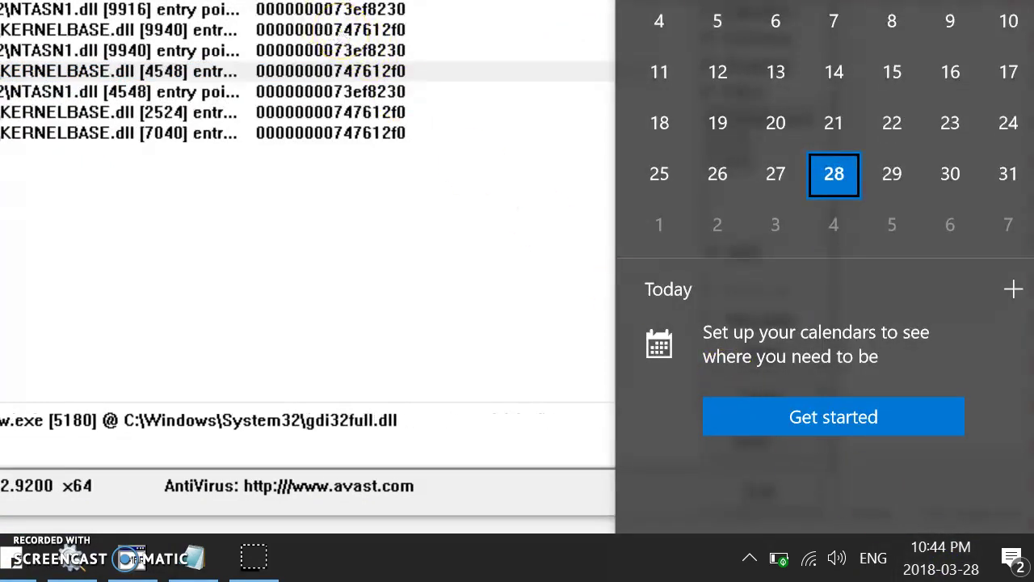
pyautogui.click(303, 16)
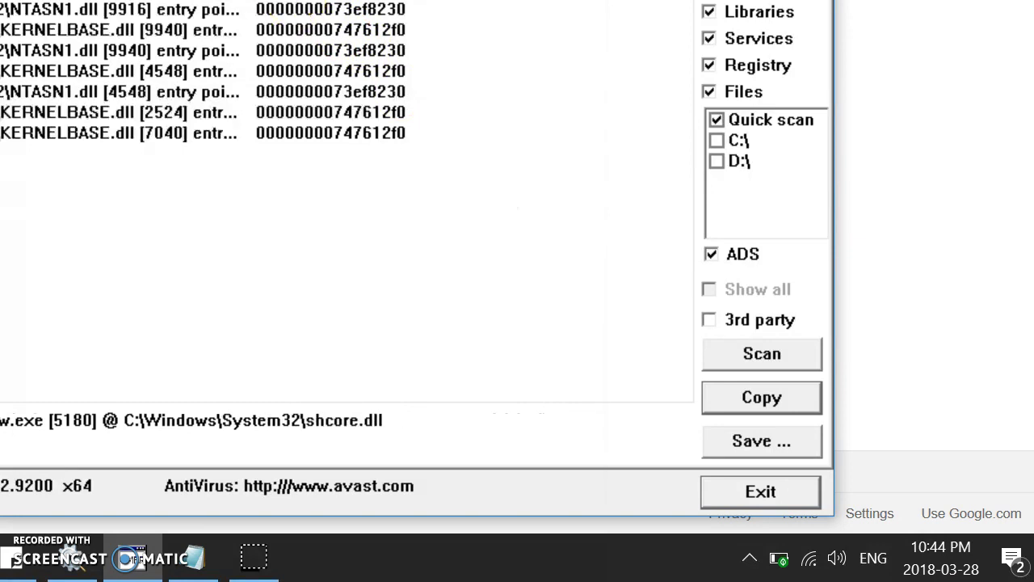